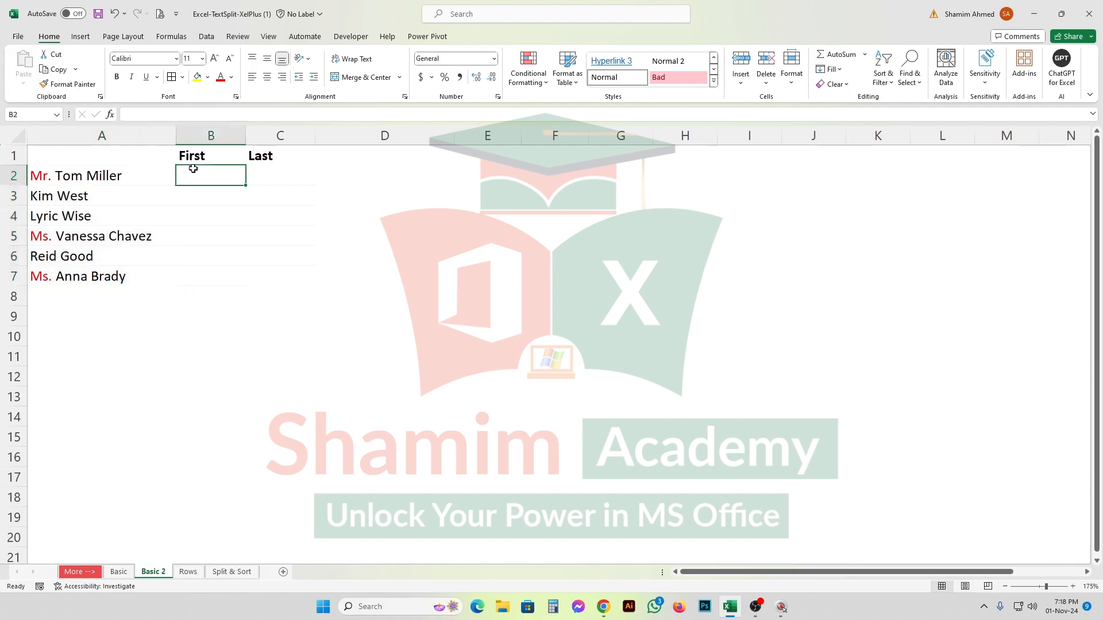
{"action": "left_click", "coordinate": [273, 170]}
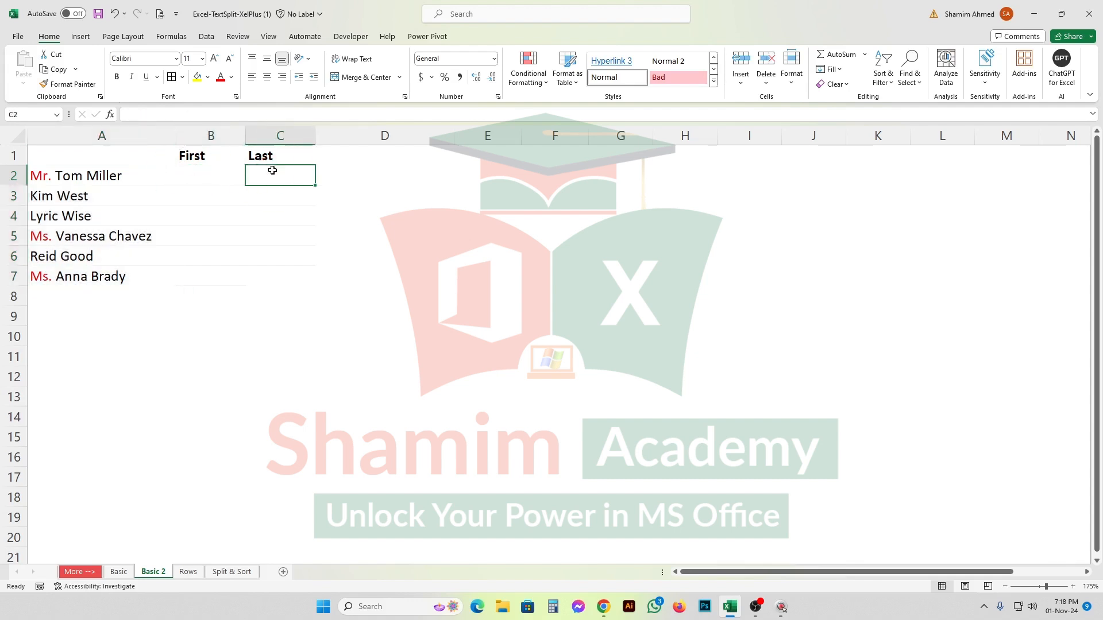
{"action": "left_click", "coordinate": [38, 180]}
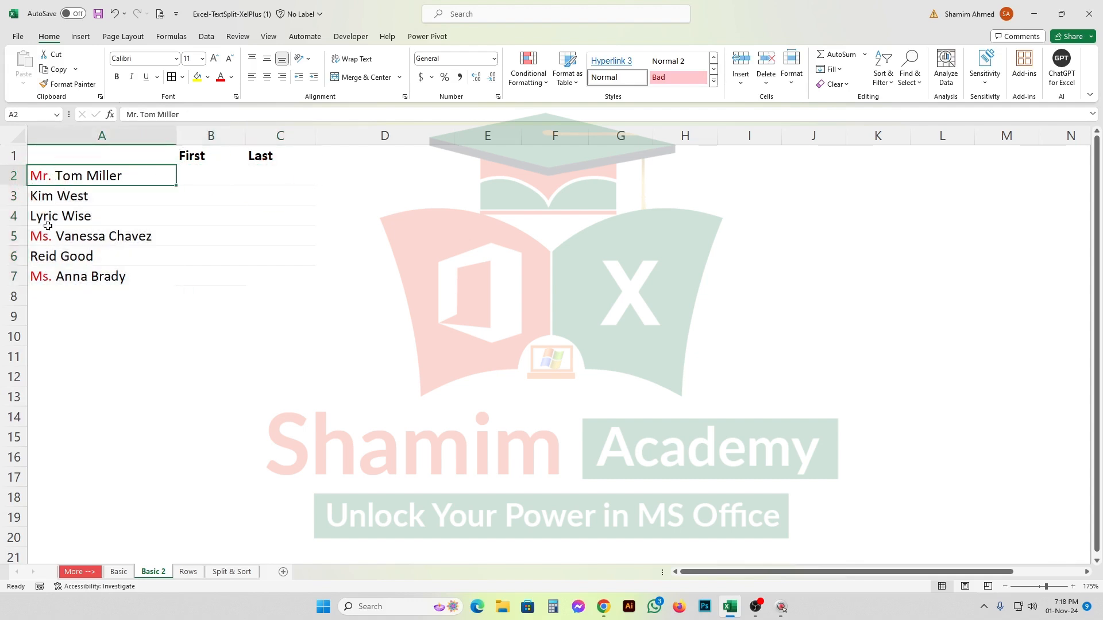
{"action": "left_click", "coordinate": [47, 238]}
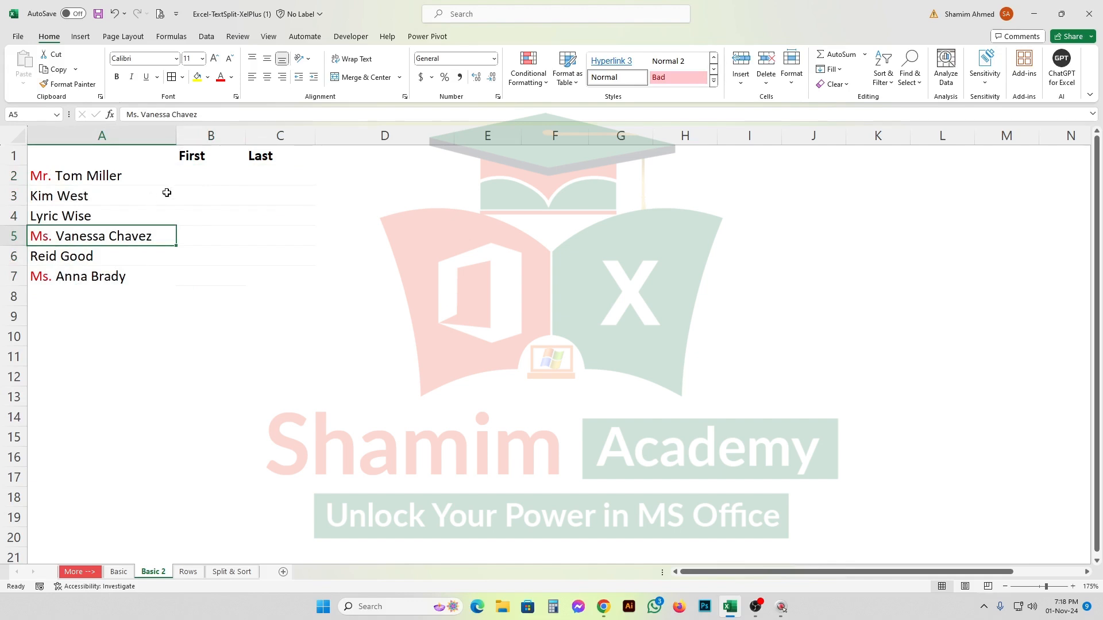
Start a TEXTSPLIT formula in B2 that takes A2 as the text to split.
{"action": "left_click", "coordinate": [186, 178]}
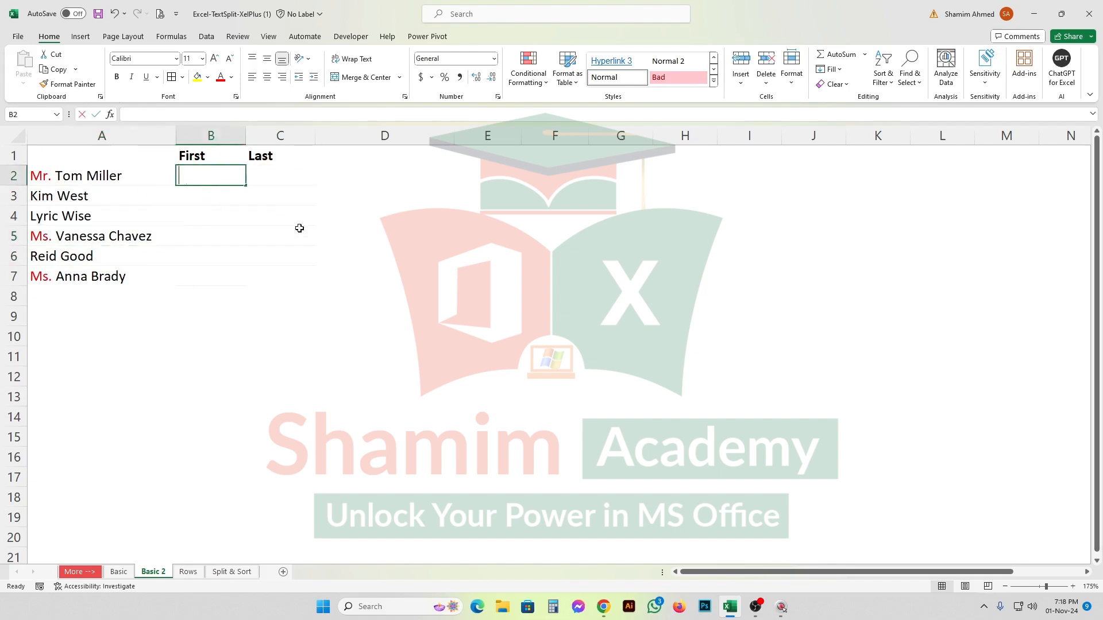
{"action": "type", "text": "=tex"}
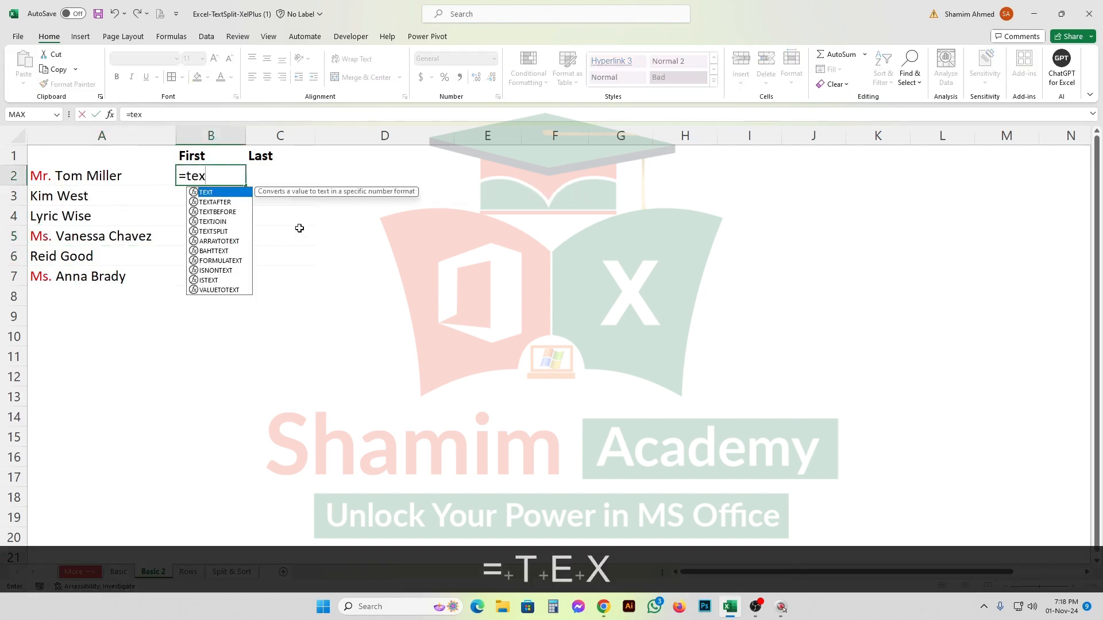
{"action": "type", "text": "sp"}
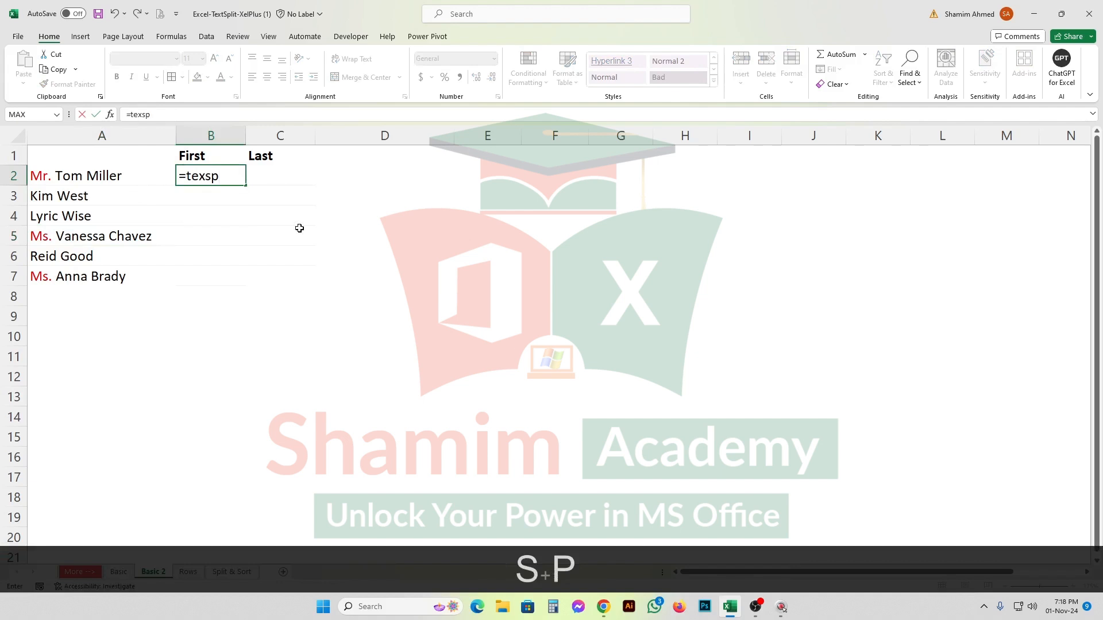
{"action": "key", "text": "BackSpace"}
{"action": "key", "text": "BackSpace"}
{"action": "type", "text": "tsp"}
{"action": "key", "text": "Tab"}
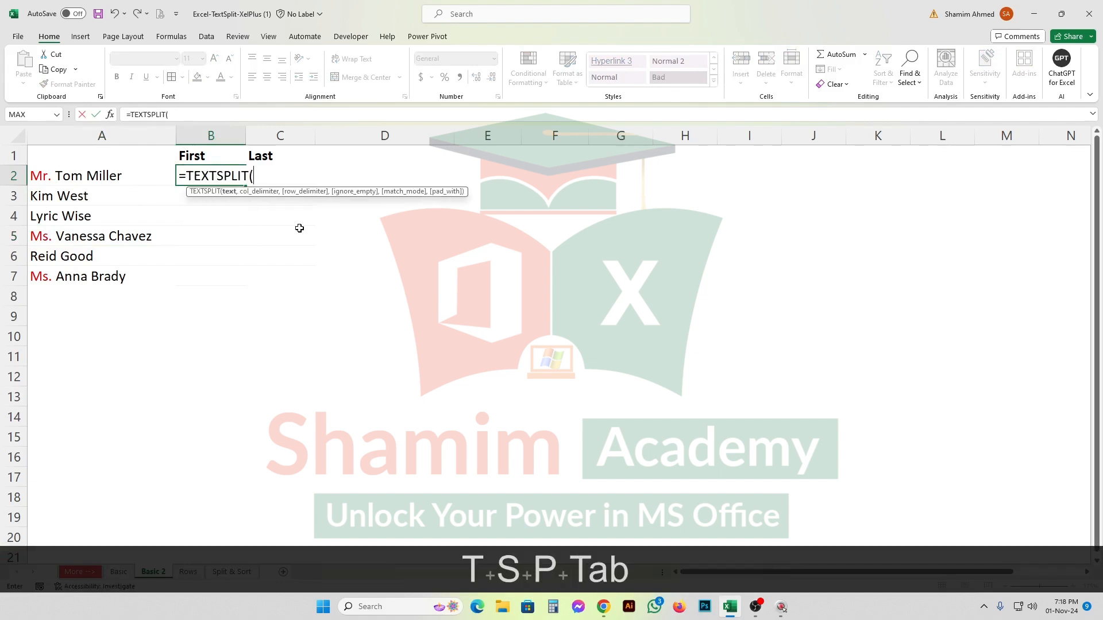
{"action": "key", "text": "Left"}
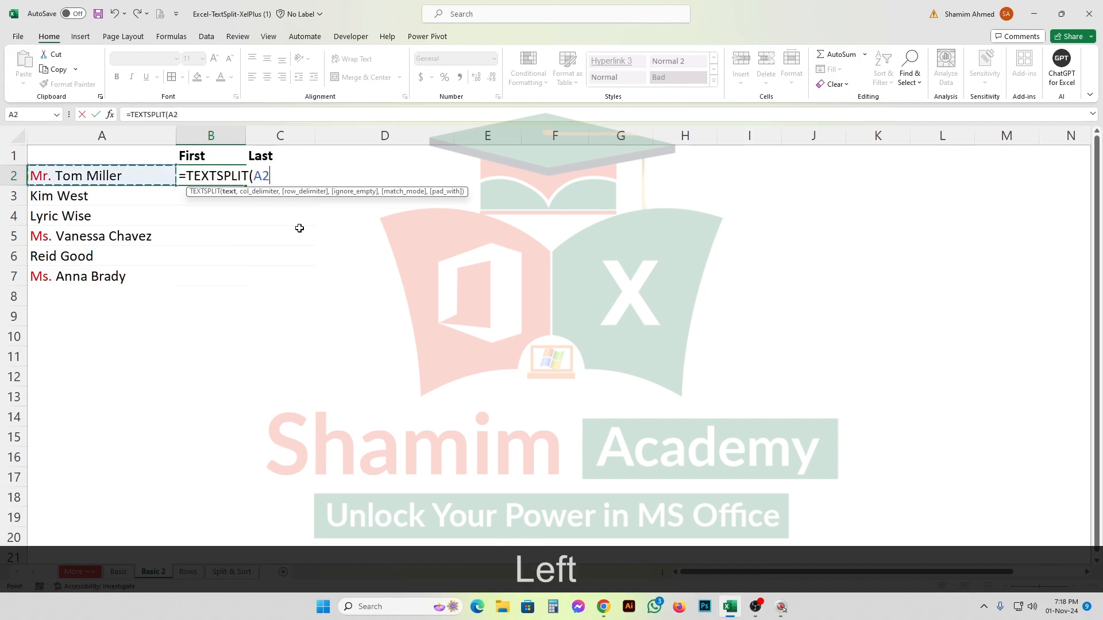
{"action": "type", "text": ","}
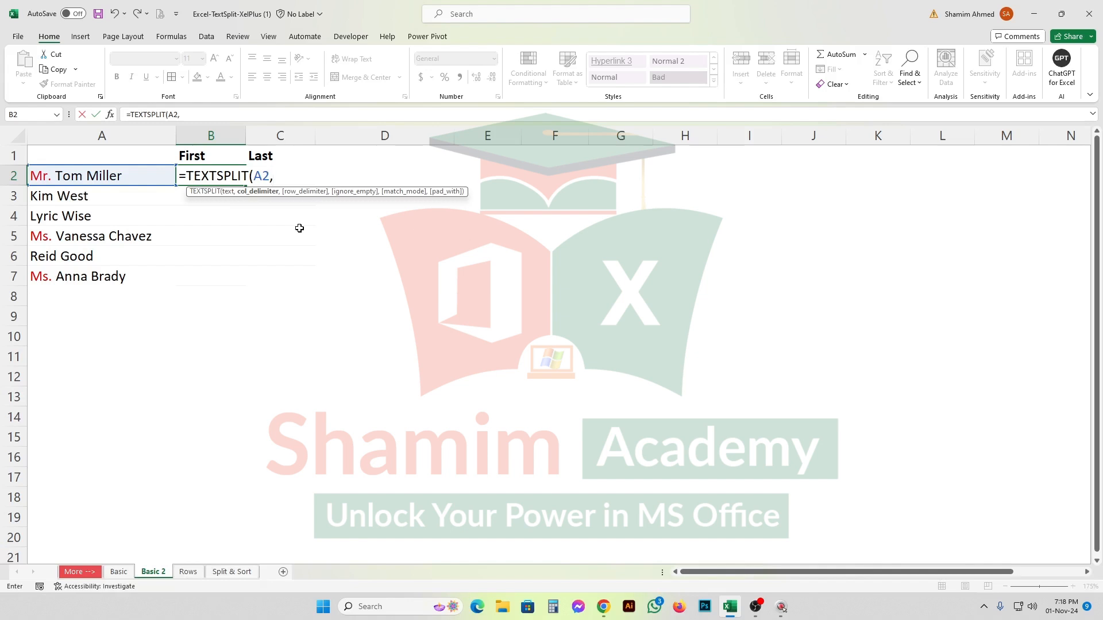
Complete the B2 formula with the column delimiter array {" ","Mr. ","Ms. "} and enter it.
{"action": "type", "text": "{"}
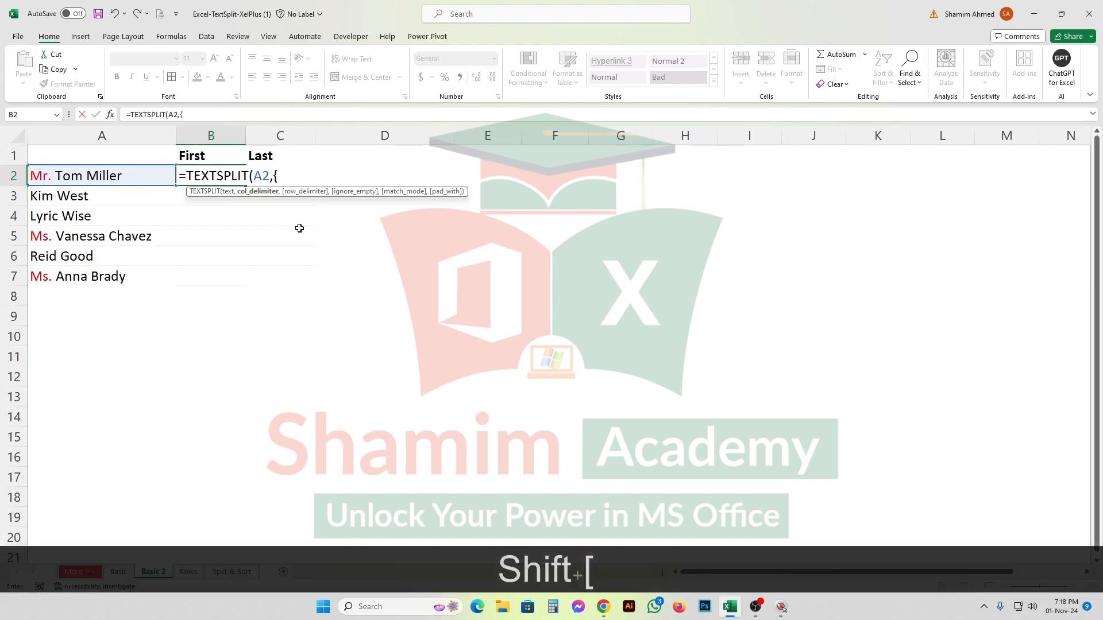
{"action": "type", "text": "\""}
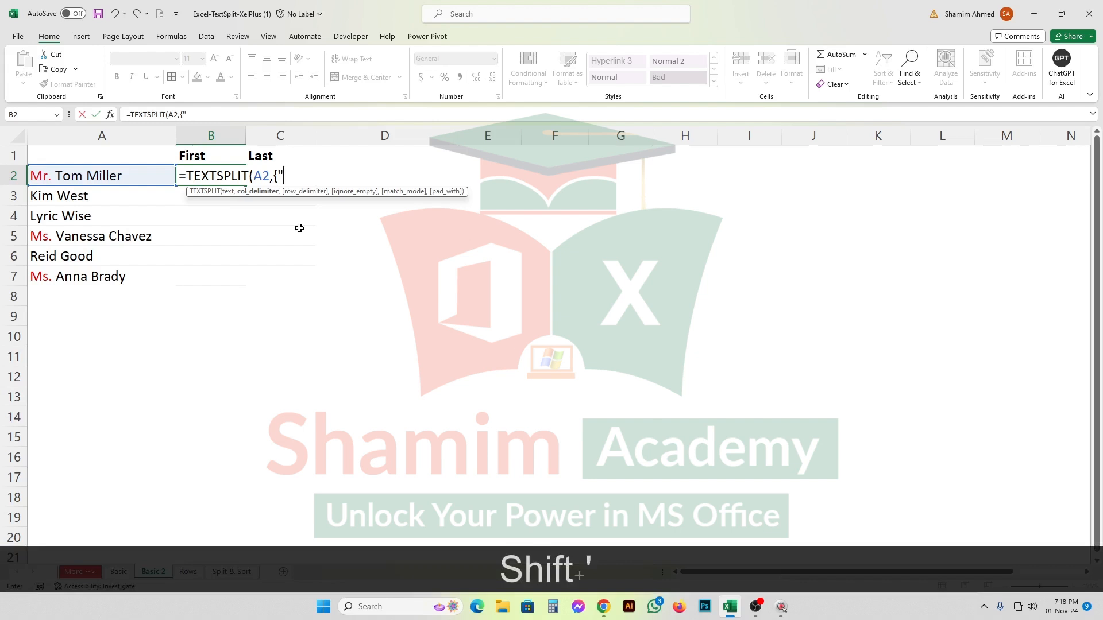
{"action": "type", "text": " \","}
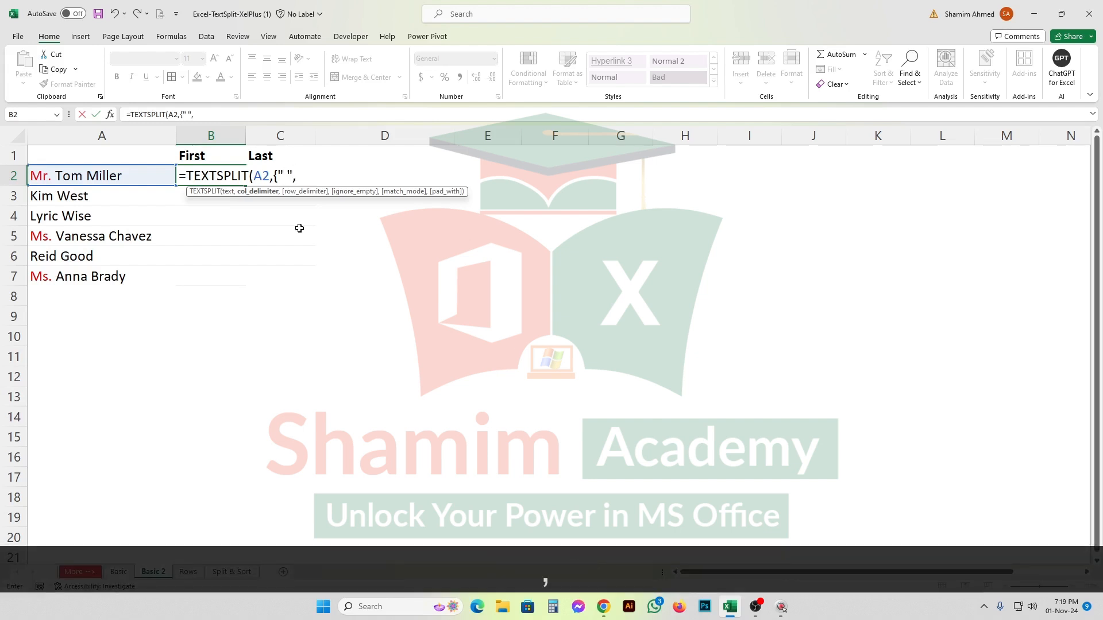
{"action": "type", "text": "\"Mr. \""}
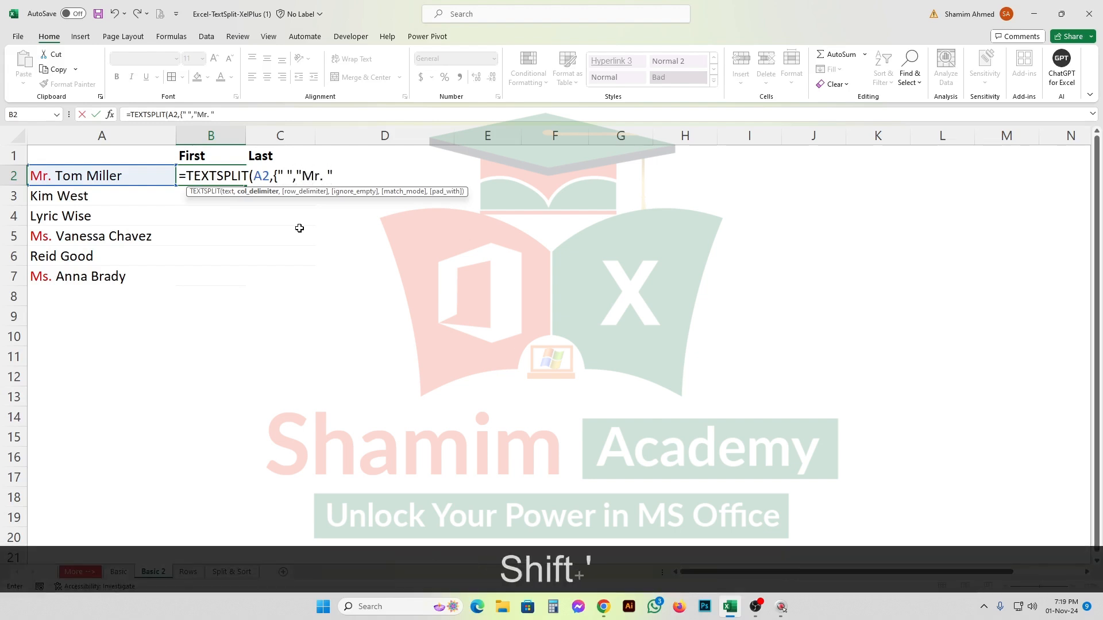
{"action": "type", "text": ",\"Ms"}
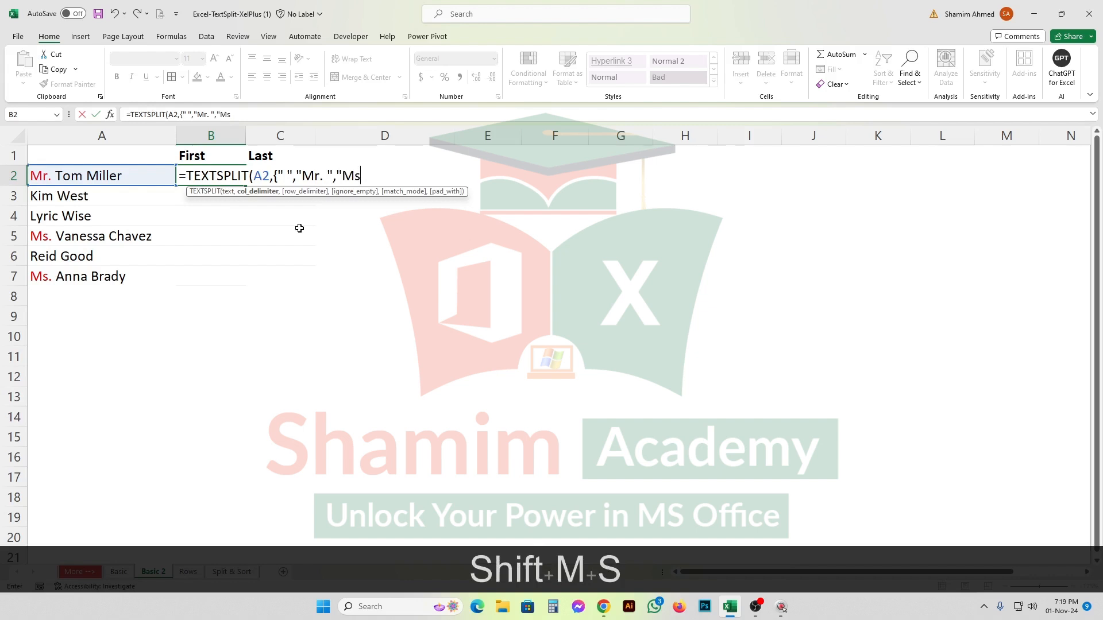
{"action": "type", "text": ". \""}
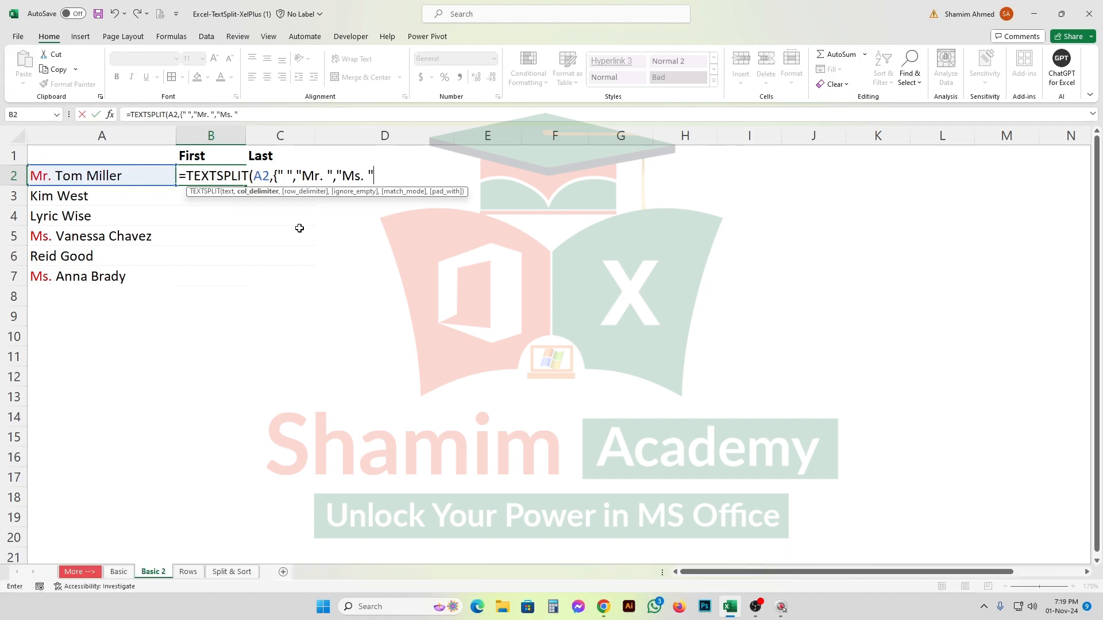
{"action": "type", "text": "}"}
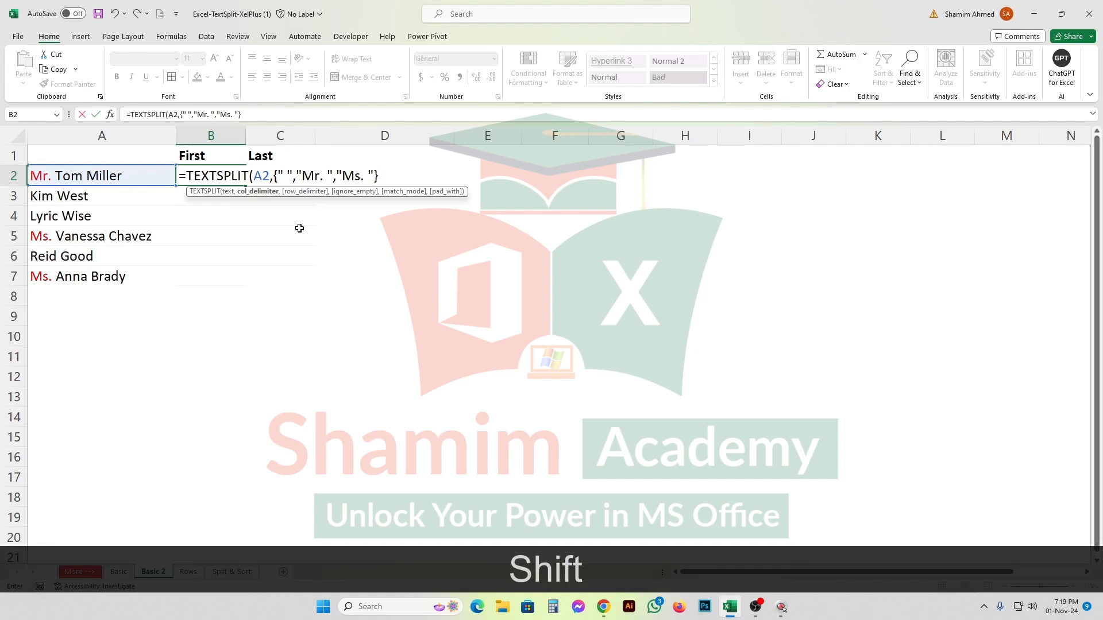
{"action": "type", "text": ")"}
{"action": "key", "text": "Return"}
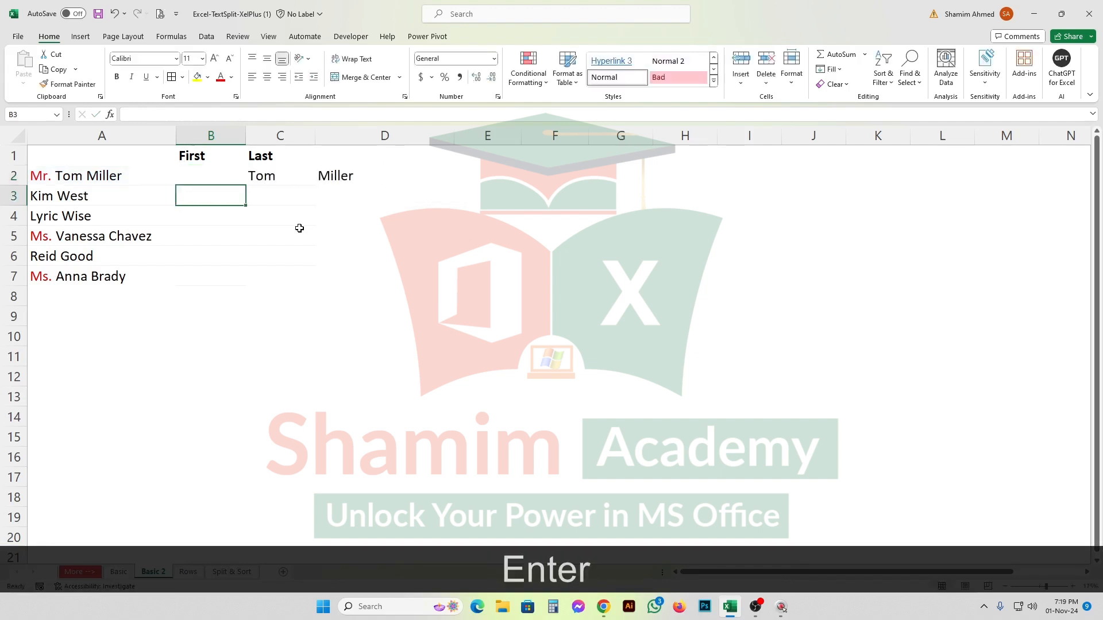
Fill the B2 formula down through B7 and inspect the rows whose names carry a Mr. or Ms. title.
{"action": "left_click", "coordinate": [238, 179]}
{"action": "left_click_drag", "start_coordinate": [247, 185], "coordinate": [223, 282]}
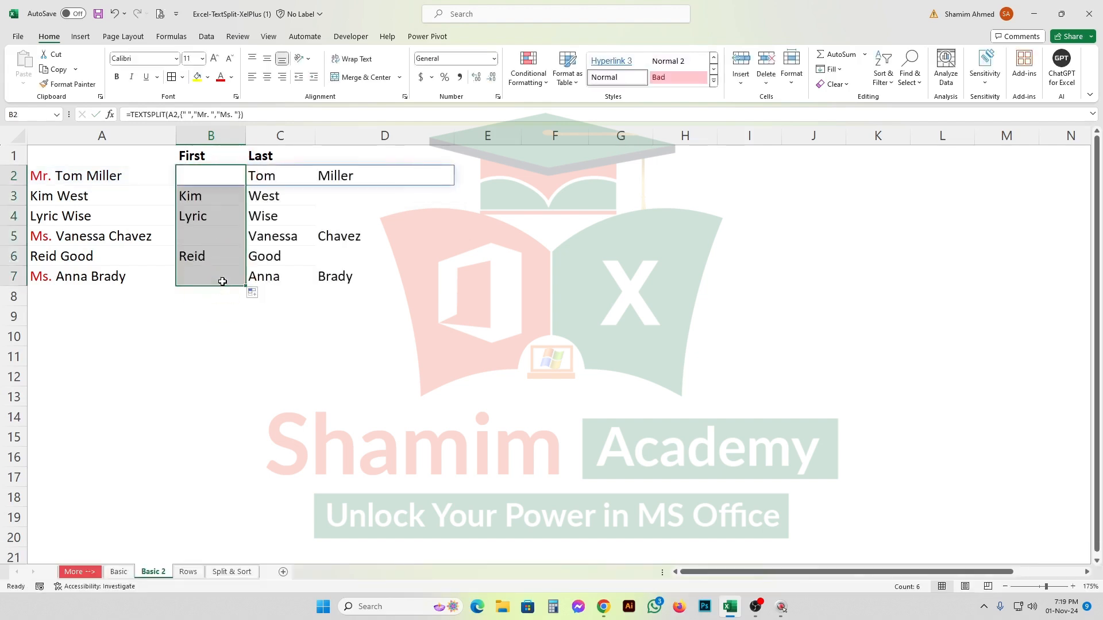
{"action": "left_click", "coordinate": [52, 176]}
{"action": "left_click", "coordinate": [55, 233]}
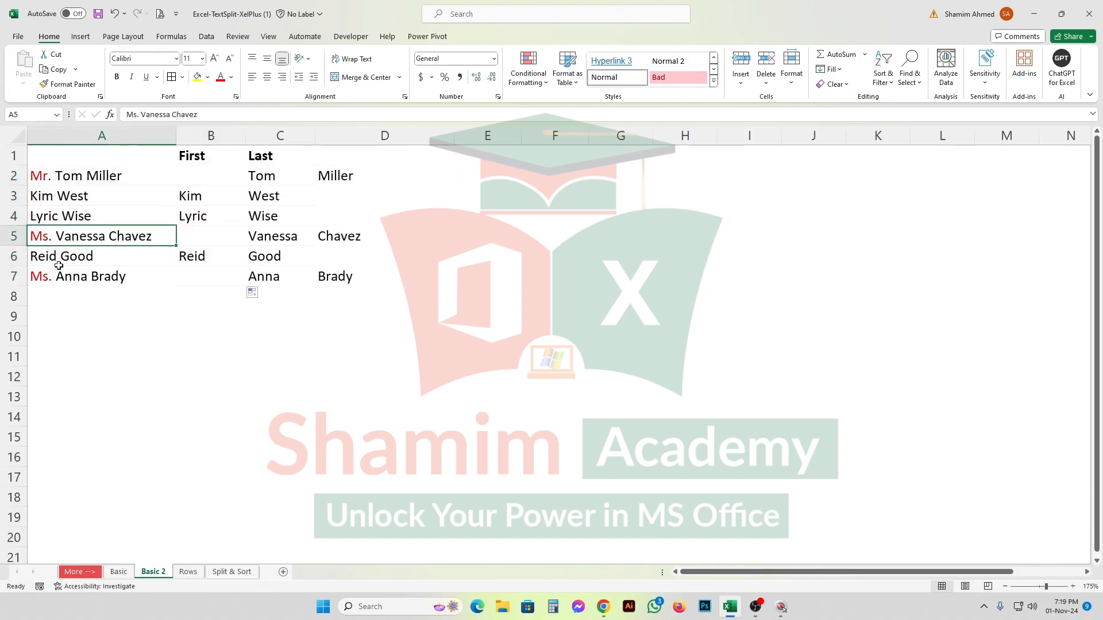
{"action": "left_click", "coordinate": [58, 273]}
{"action": "left_click", "coordinate": [208, 280]}
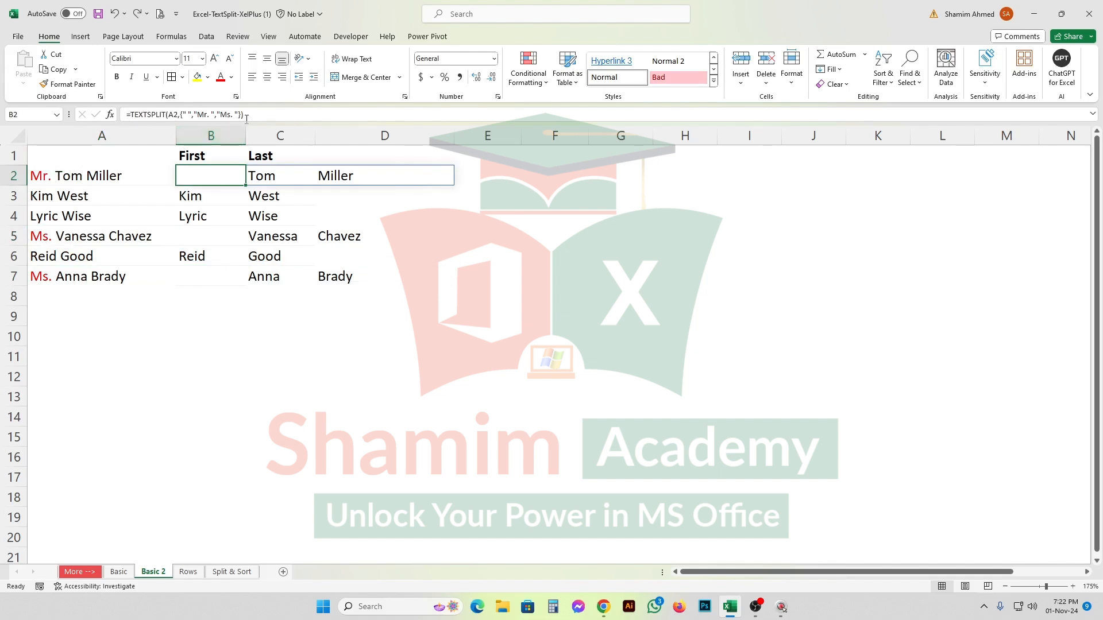
Edit the B2 TEXTSPLIT formula to skip the row delimiter and set ignore_empty to TRUE.
{"action": "left_click", "coordinate": [240, 114]}
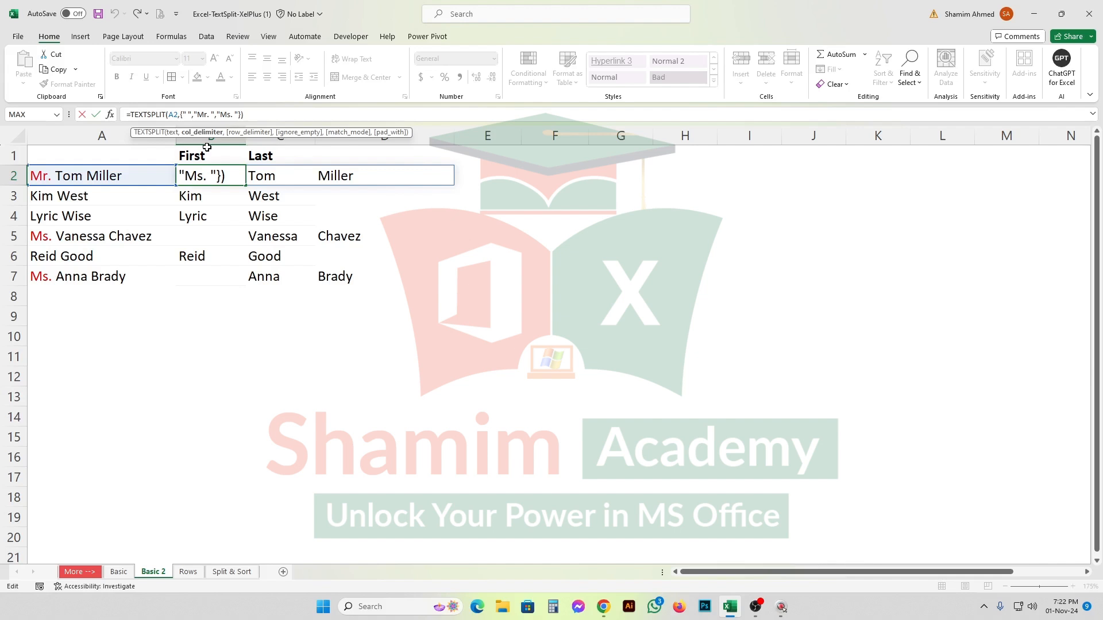
{"action": "type", "text": ",,"}
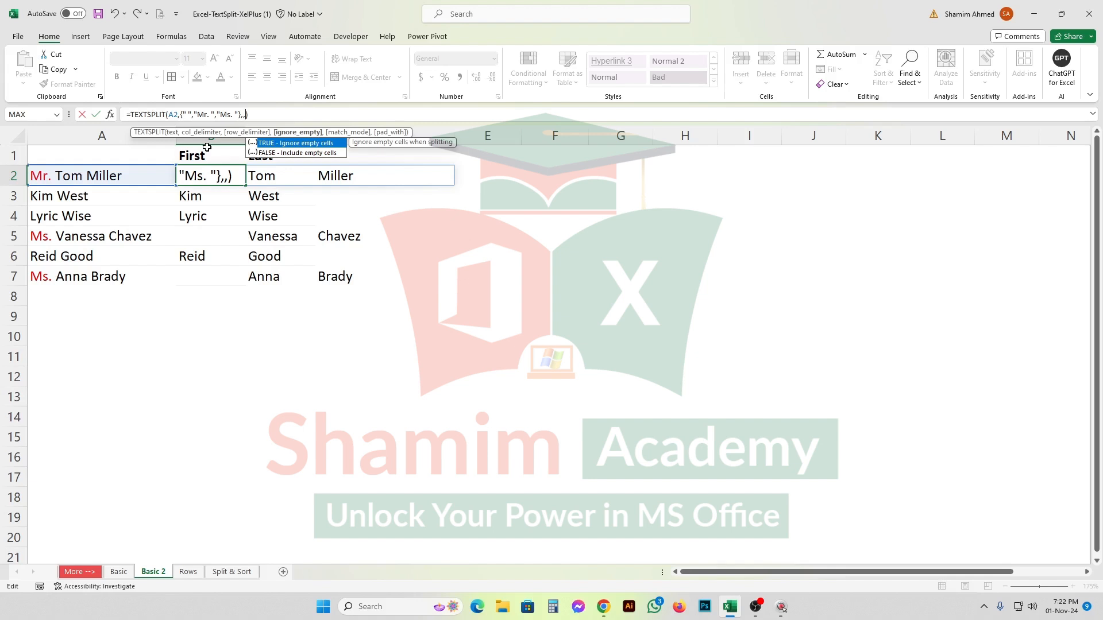
{"action": "type", "text": "tr"}
{"action": "key", "text": "Tab"}
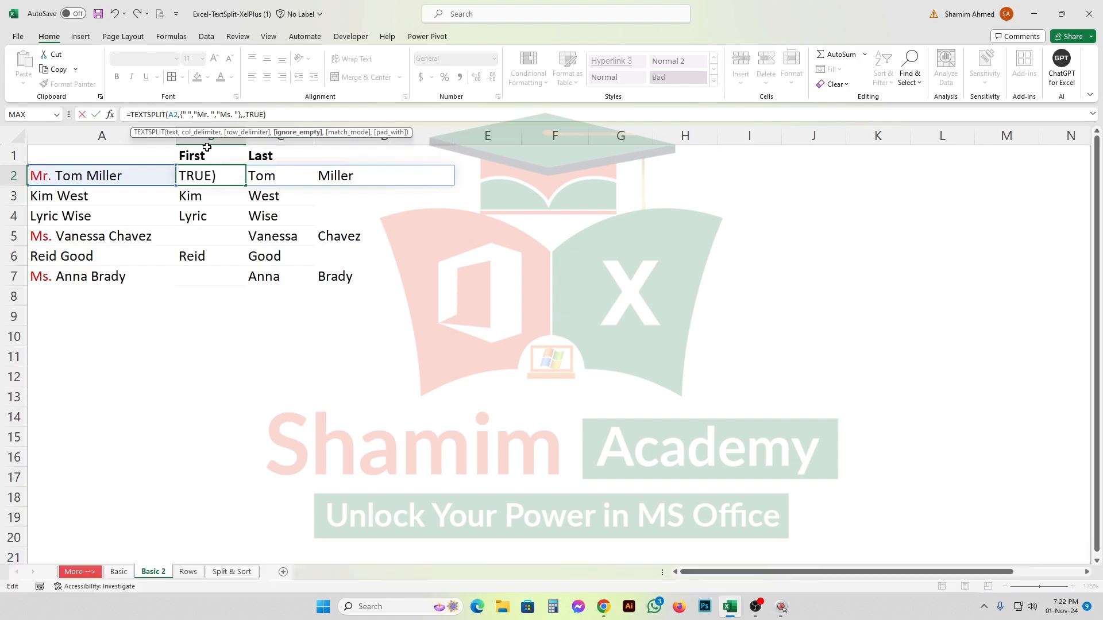
{"action": "key", "text": "Return"}
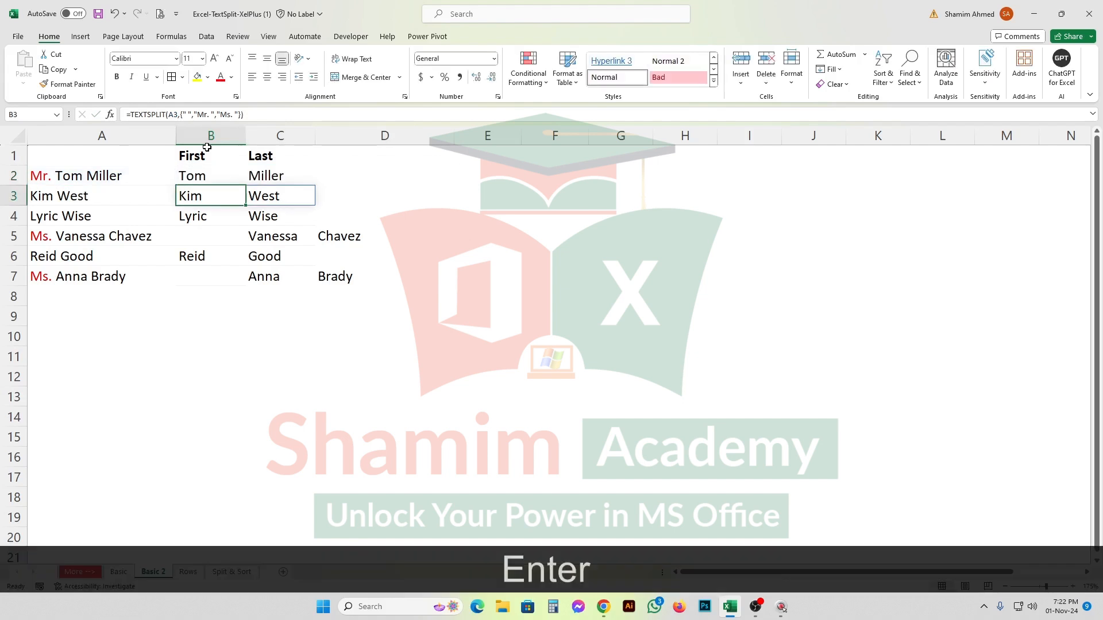
Copy the revised TEXTSPLIT formula from B2 down through B7.
{"action": "left_click", "coordinate": [241, 180]}
{"action": "left_click_drag", "start_coordinate": [242, 182], "coordinate": [224, 277]}
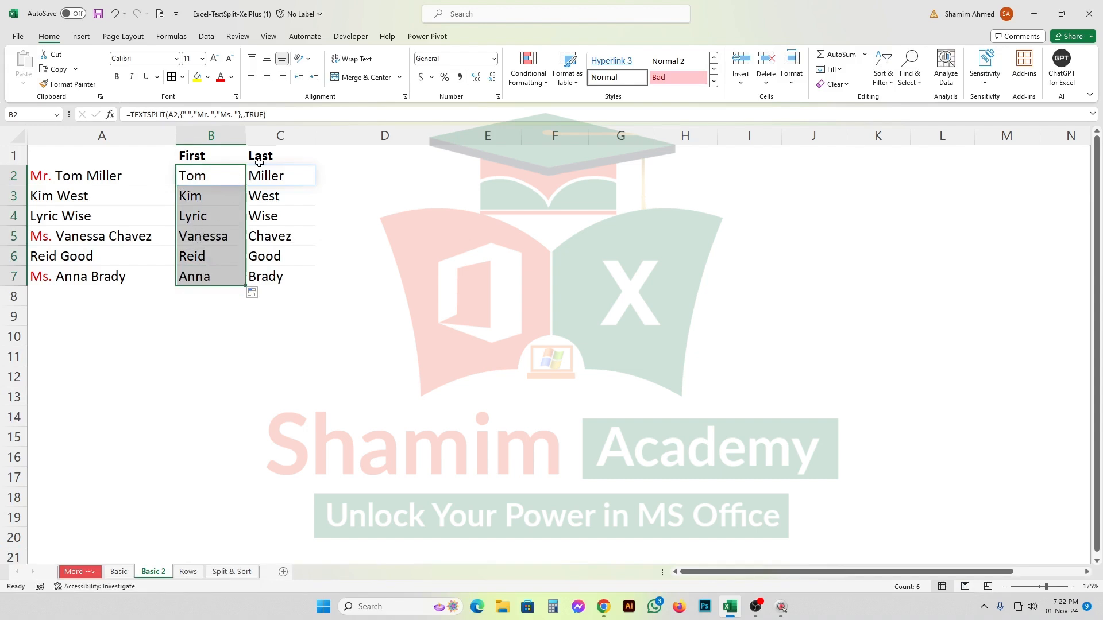
{"action": "left_click", "coordinate": [254, 277]}
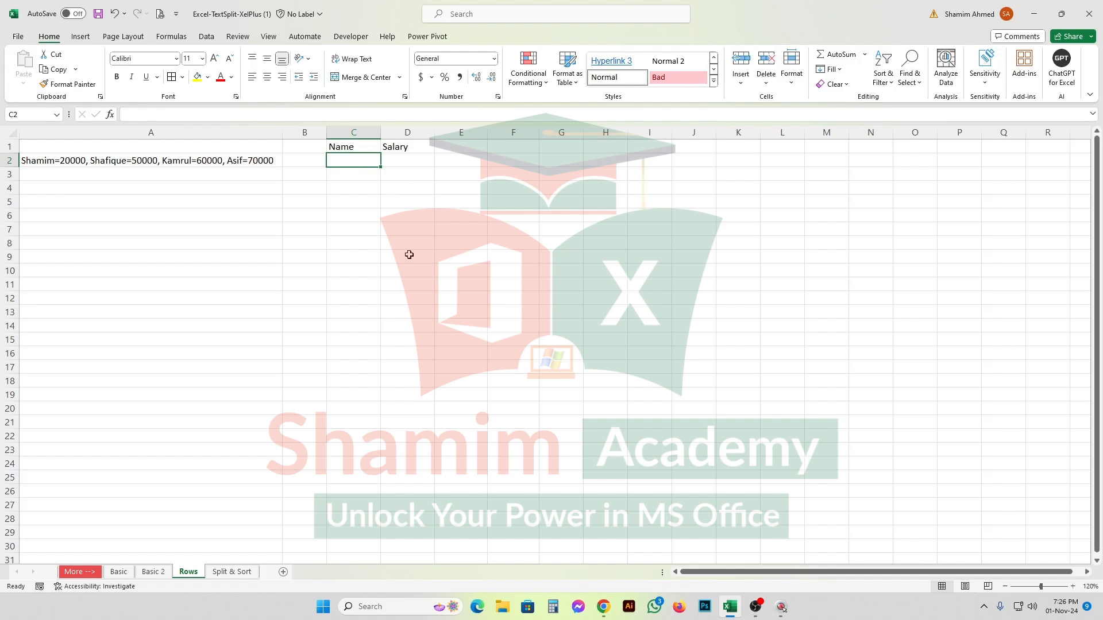
In C2 of the Rows sheet, start a TEXTSPLIT formula on A2 with "=" as the column delimiter.
{"action": "type", "text": "="}
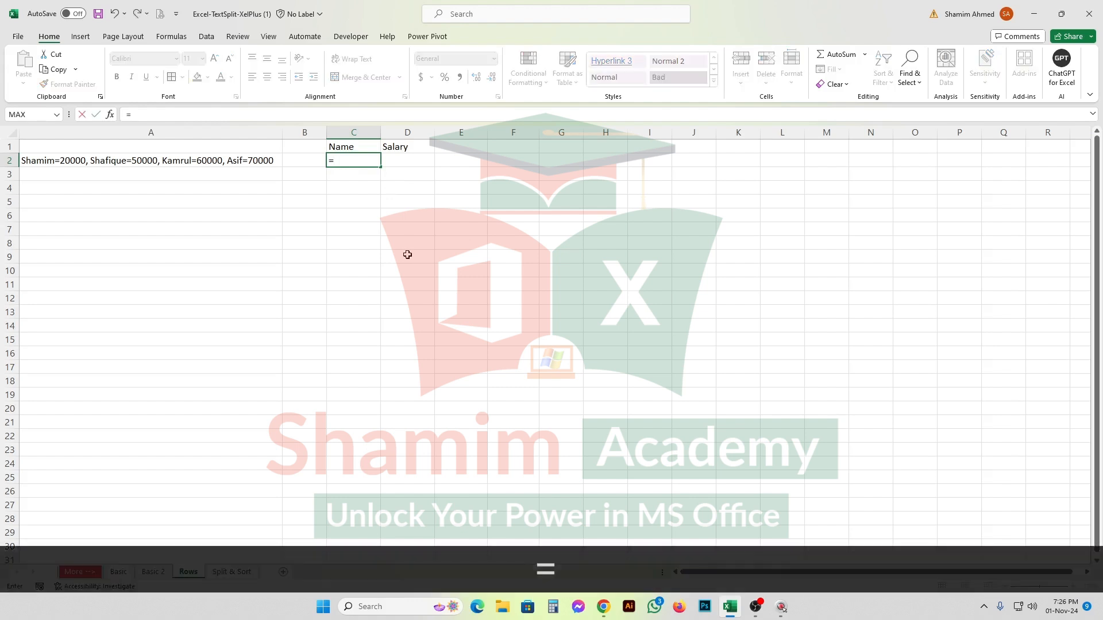
{"action": "type", "text": "texts"}
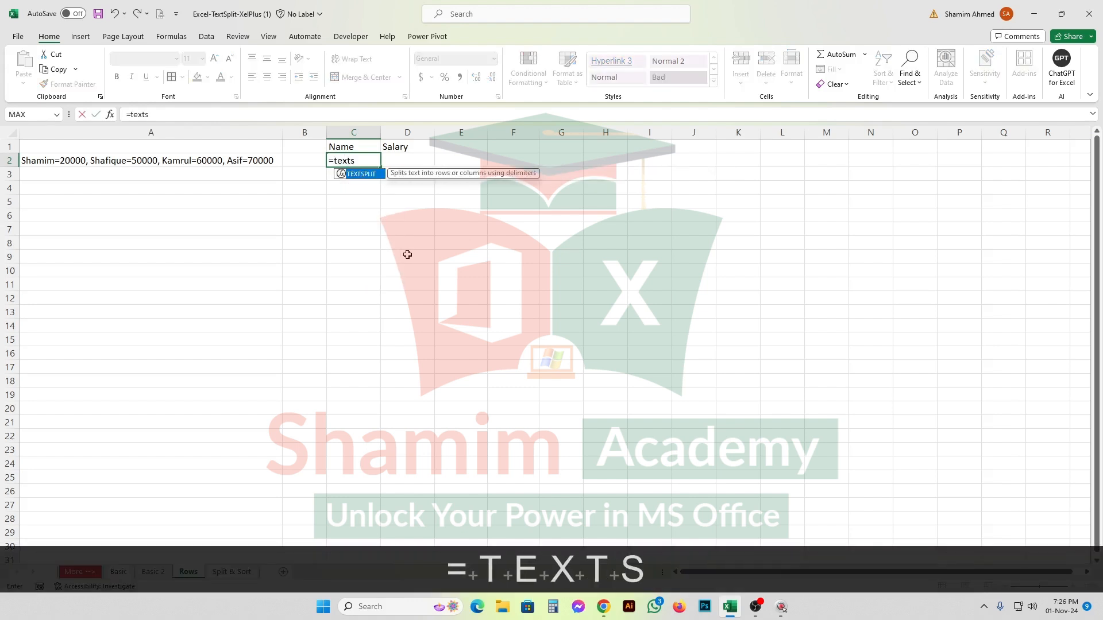
{"action": "key", "text": "Tab"}
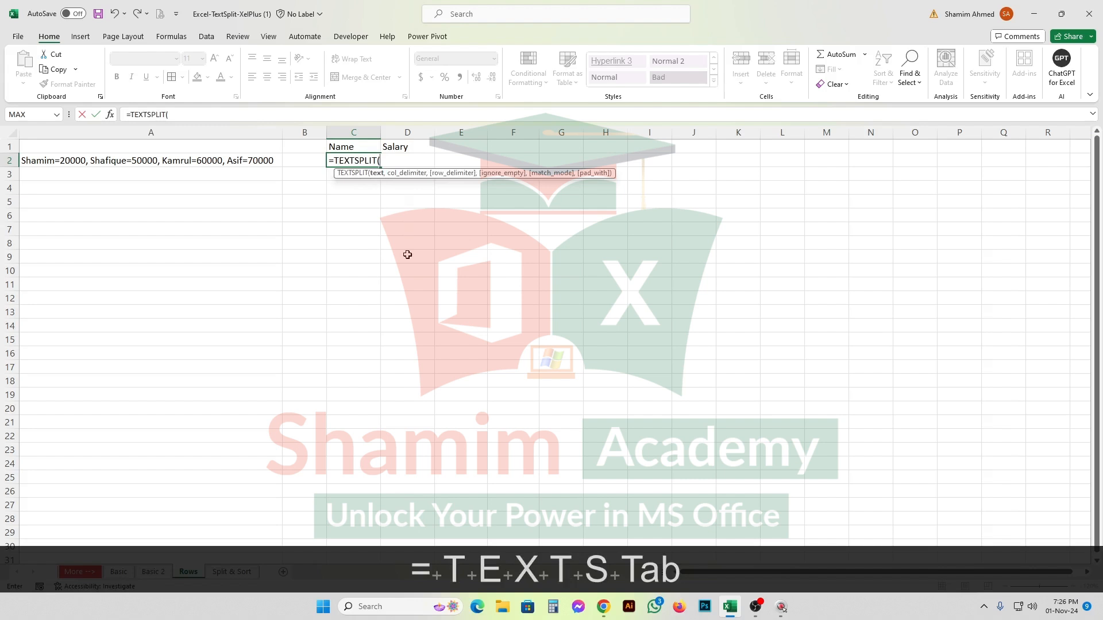
{"action": "key", "text": "Left"}
{"action": "key", "text": "Left"}
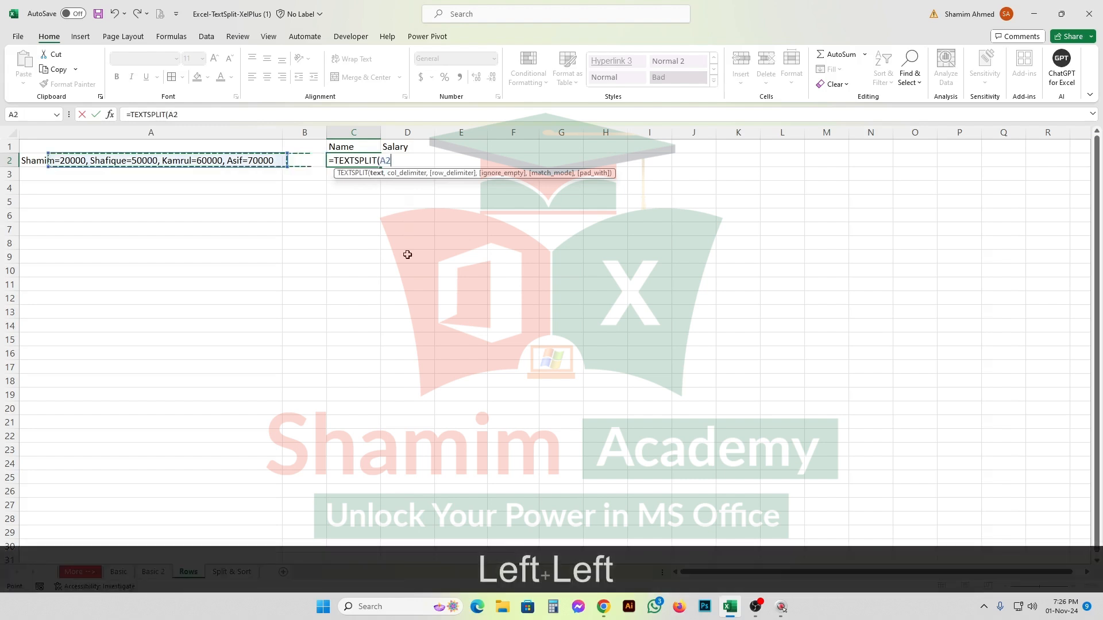
{"action": "type", "text": ","}
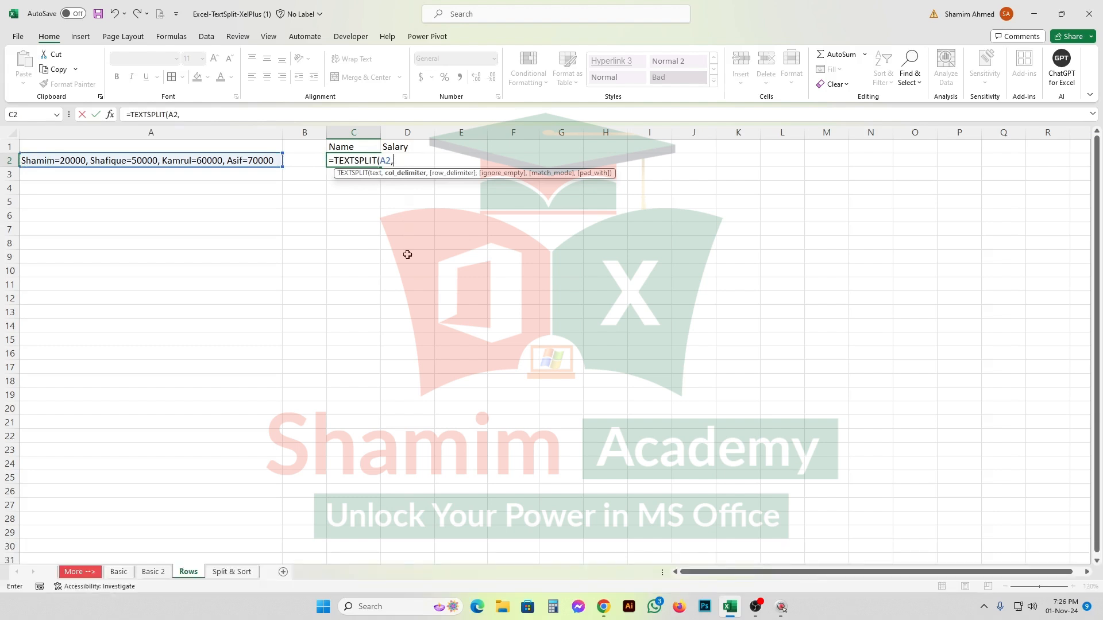
{"action": "type", "text": "\"+"}
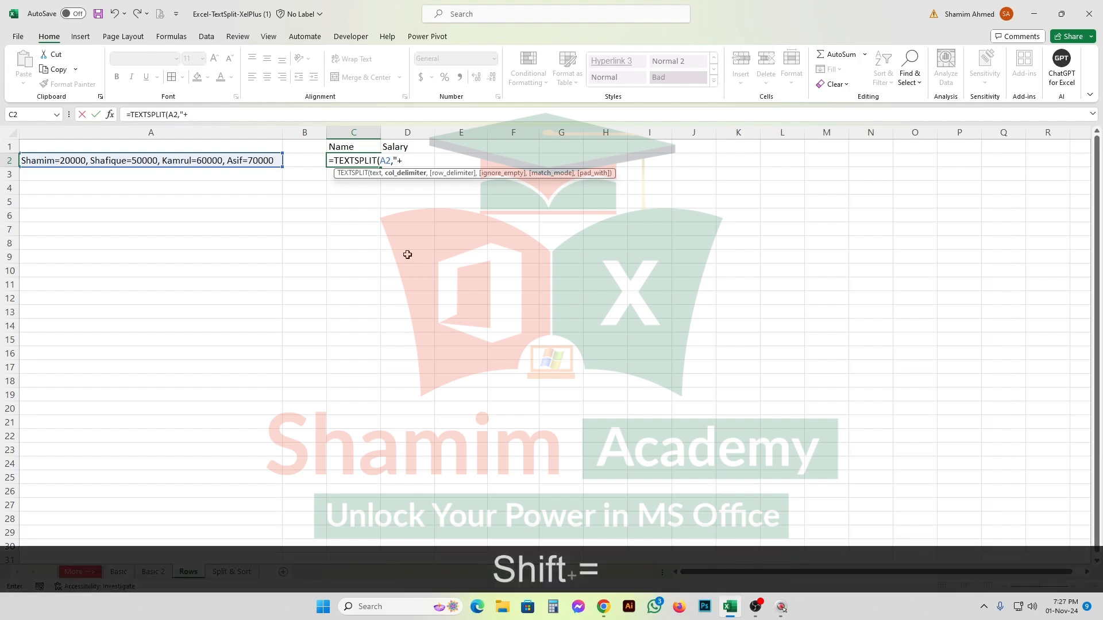
{"action": "key", "text": "BackSpace"}
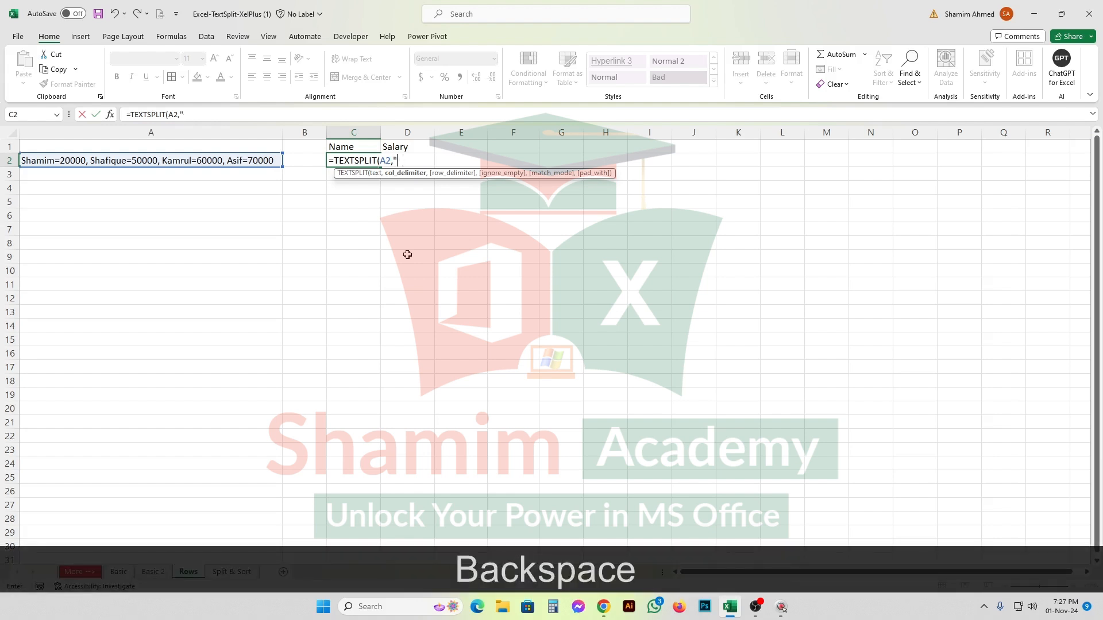
{"action": "type", "text": "="}
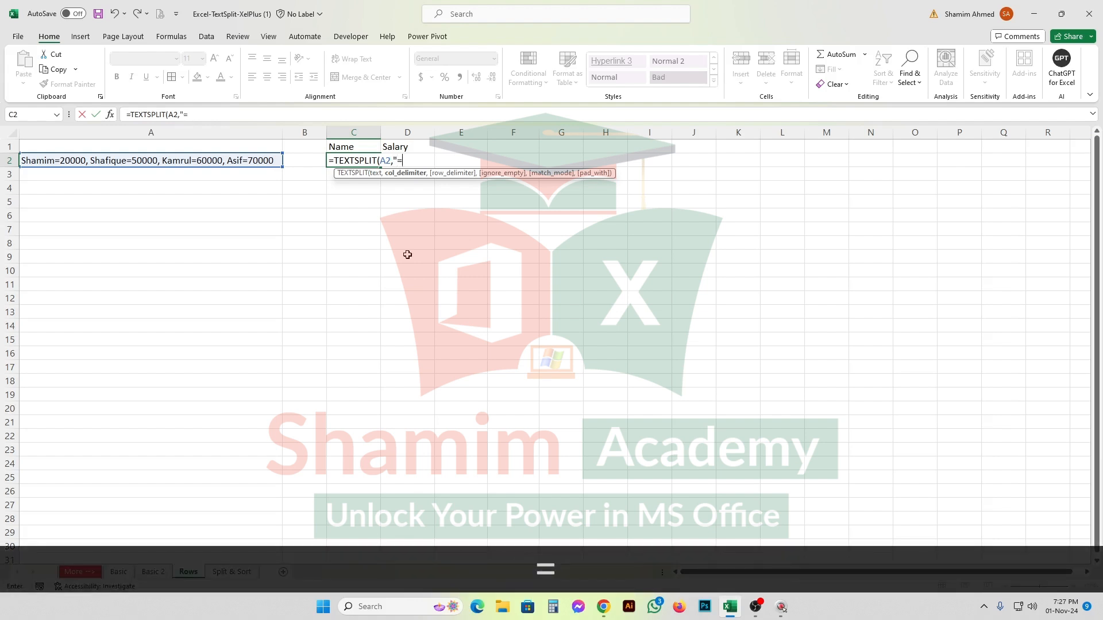
{"action": "type", "text": "\""}
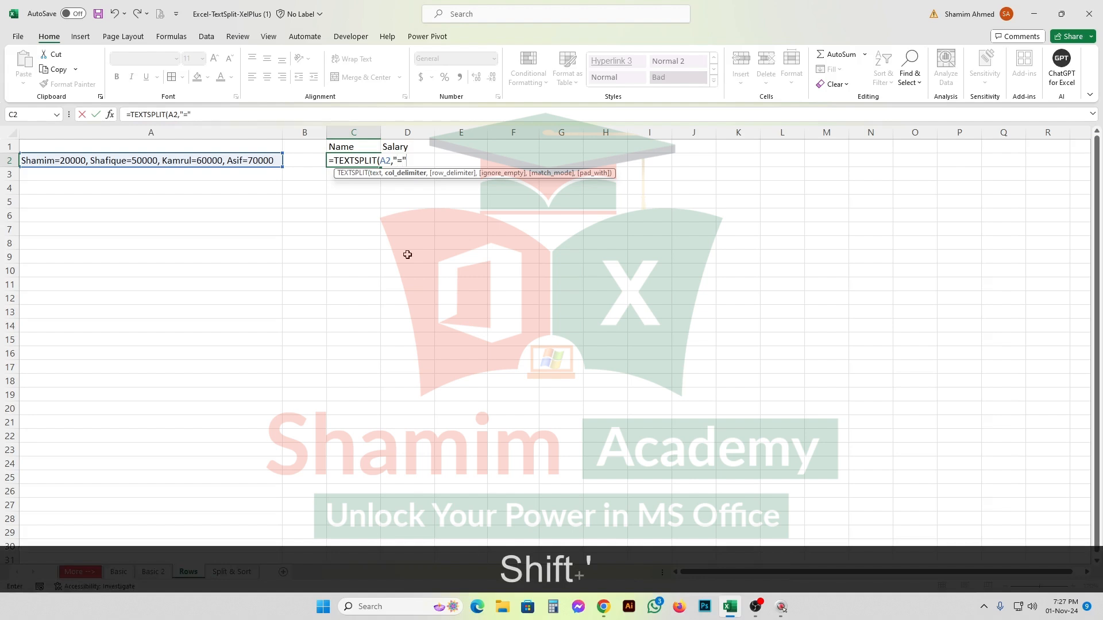
Add "," as the row delimiter to the C2 formula and enter it to fill the Name and Salary columns.
{"action": "type", "text": ","}
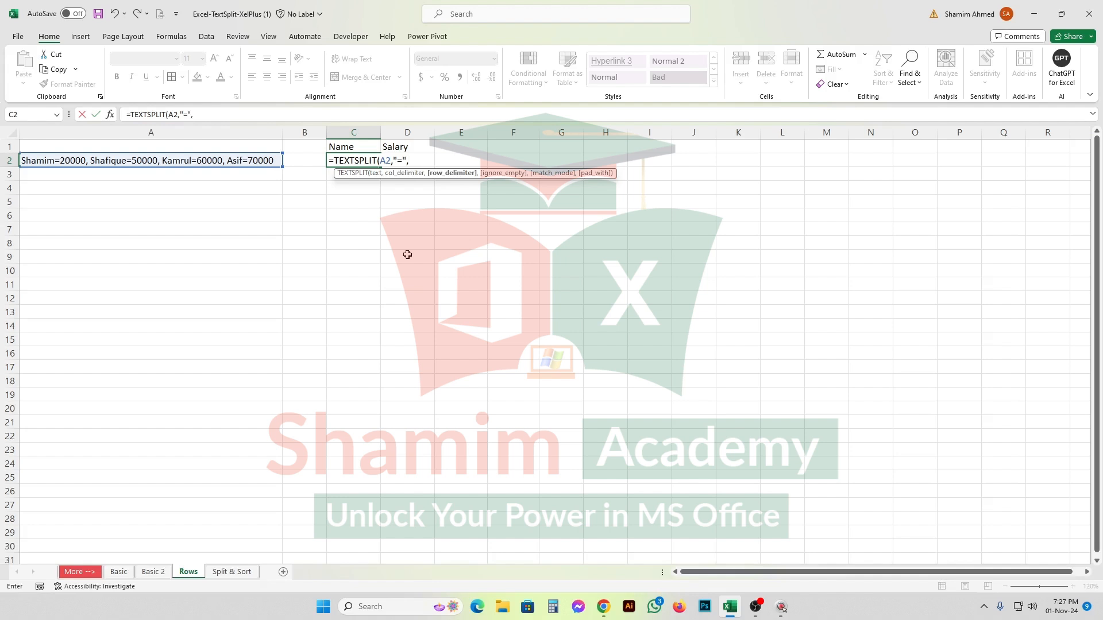
{"action": "type", "text": "\""}
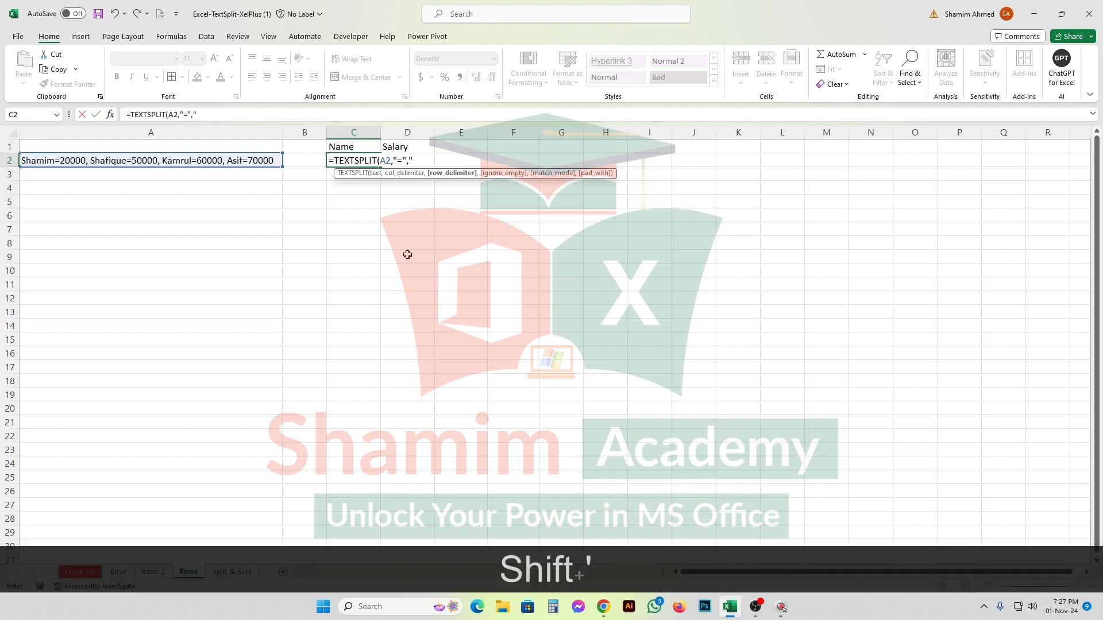
{"action": "type", "text": ",\""}
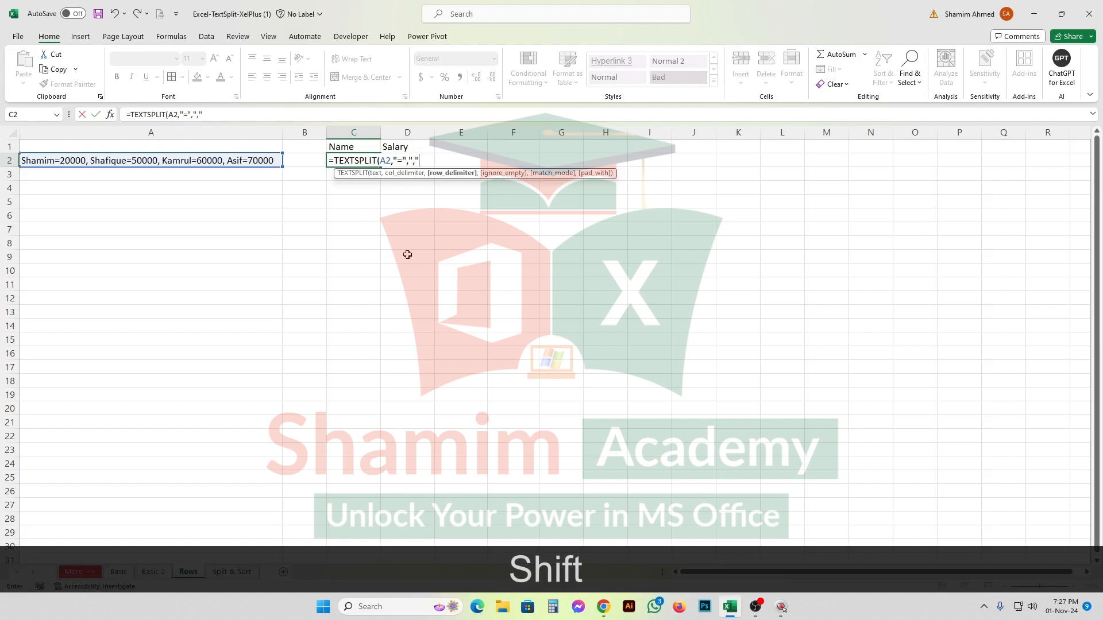
{"action": "type", "text": ")"}
{"action": "key", "text": "Return"}
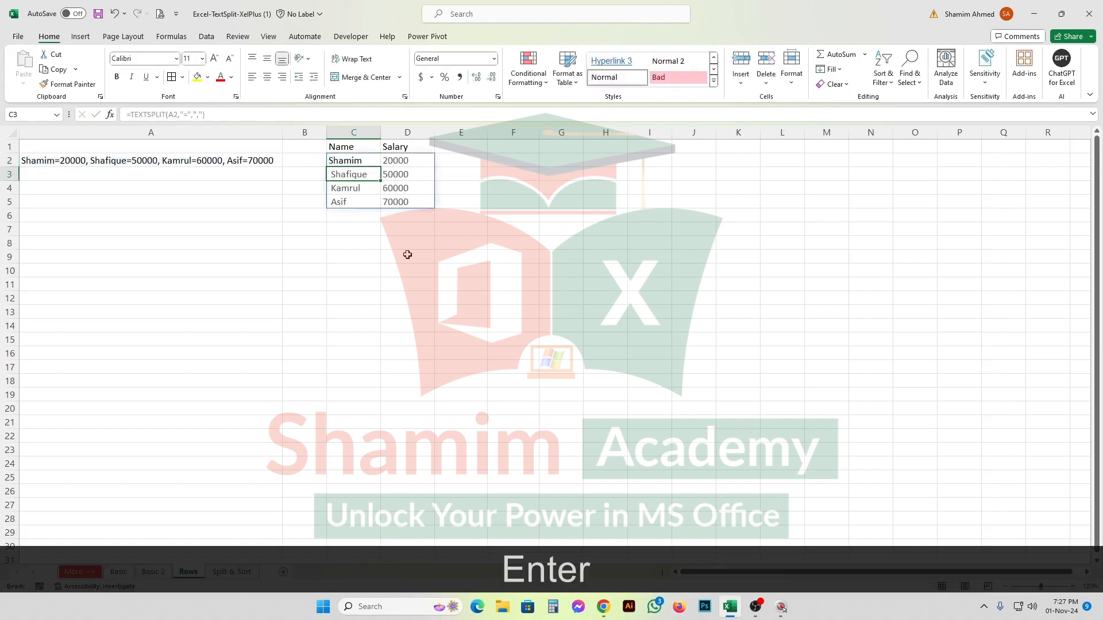